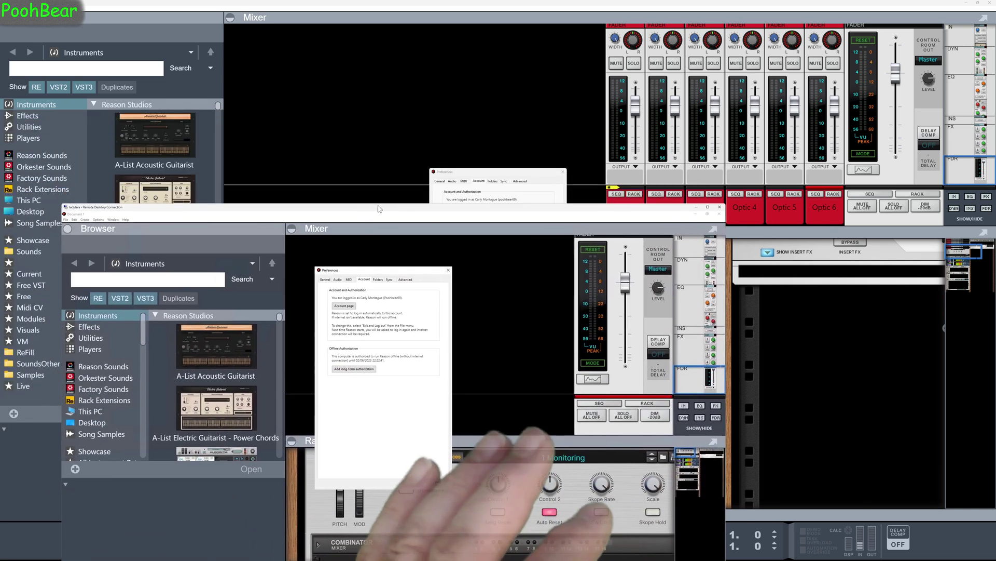
# Step: Place the local and remote Account preferences side by side, showing offline authorization times 22:22:41 and 22:19:23
pyautogui.moveTo(478, 173); pyautogui.dragTo(809, 170)
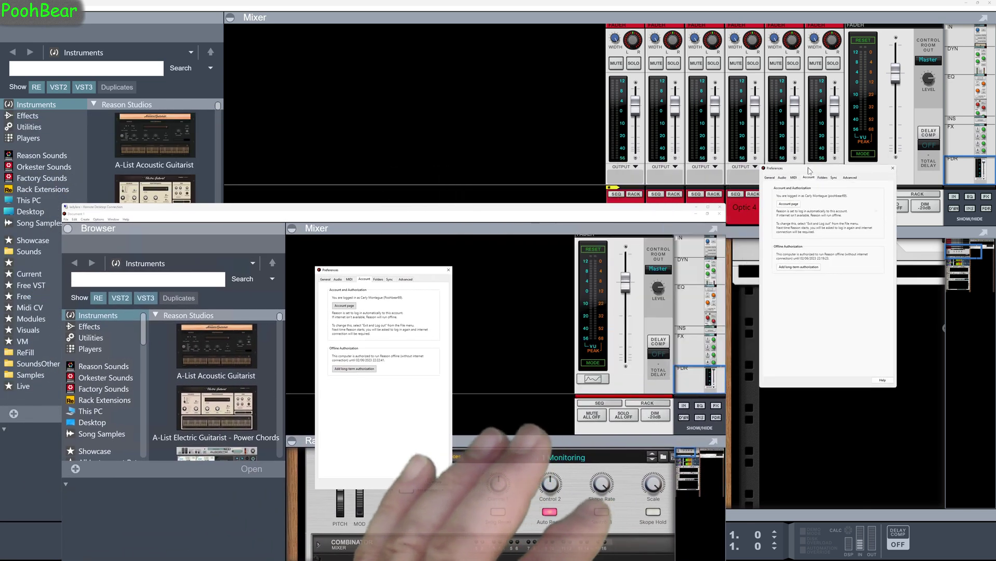
pyautogui.moveTo(590, 210); pyautogui.dragTo(610, 63)
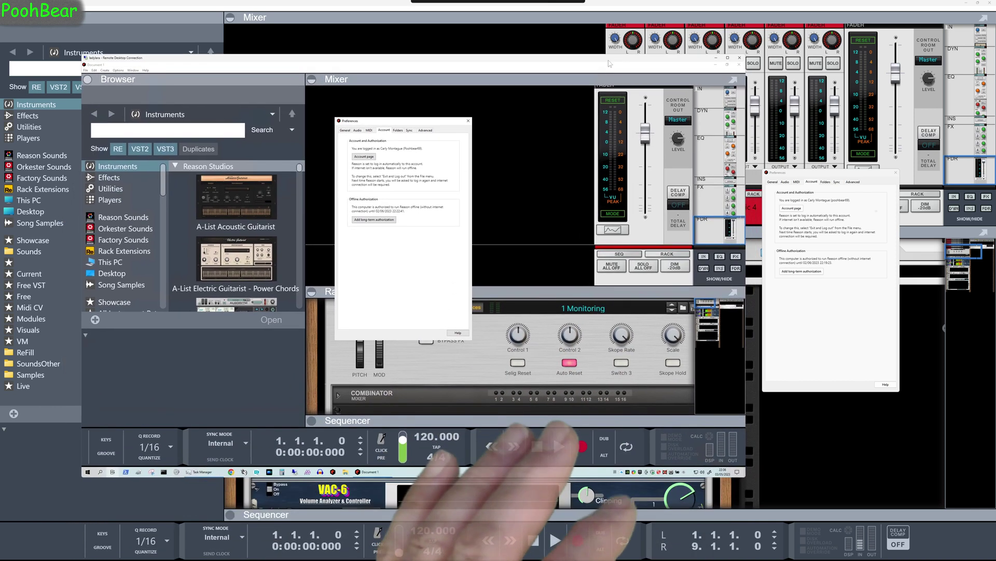
pyautogui.moveTo(804, 176); pyautogui.dragTo(521, 125)
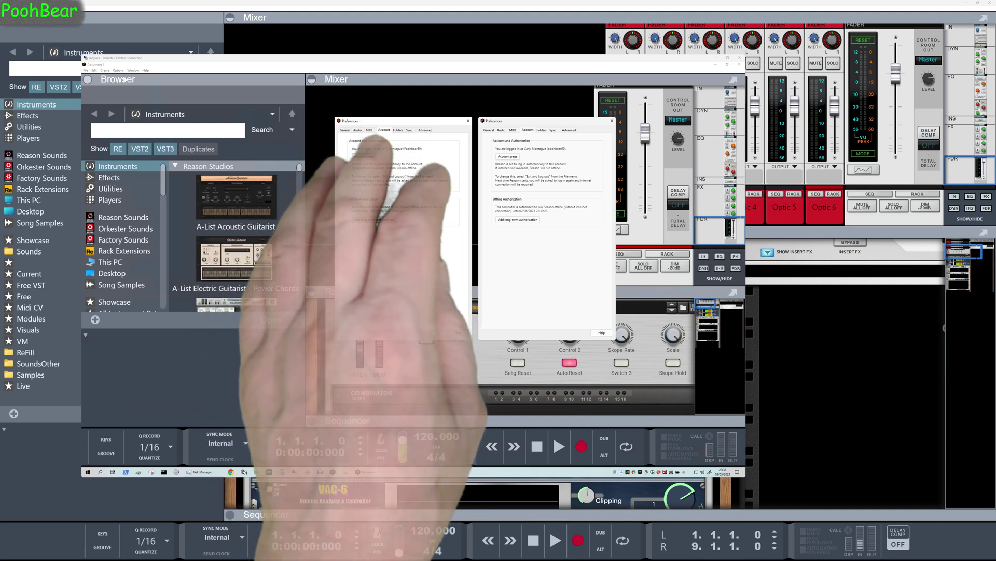
# Step: Bring up the remote Reason's File menu
pyautogui.click(86, 71)
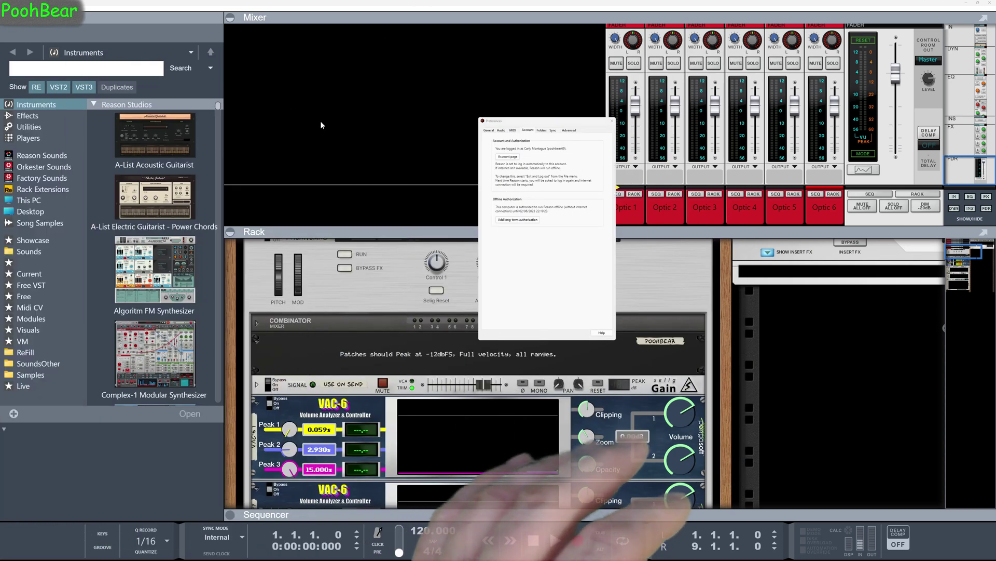
pyautogui.press('Escape')
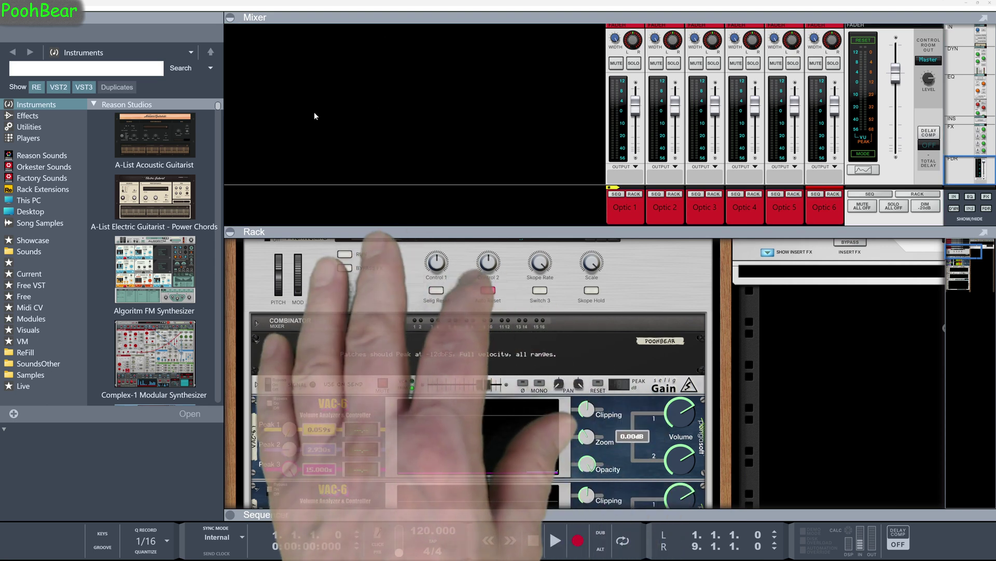
pyautogui.click(418, 110)
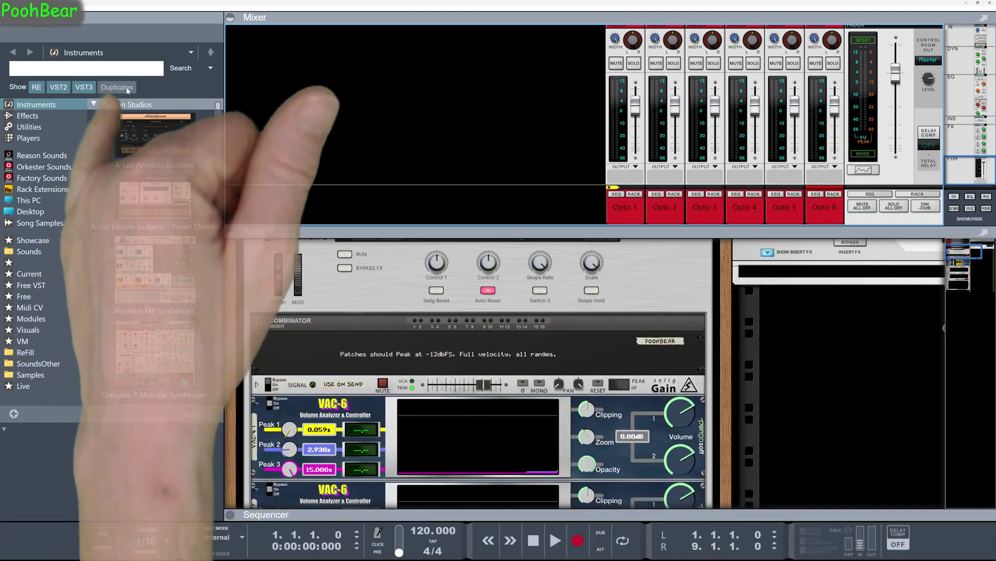
# Step: Scroll down the instrument list and select the Augmented STRINGS instrument
pyautogui.scroll(-3, 219, 109)
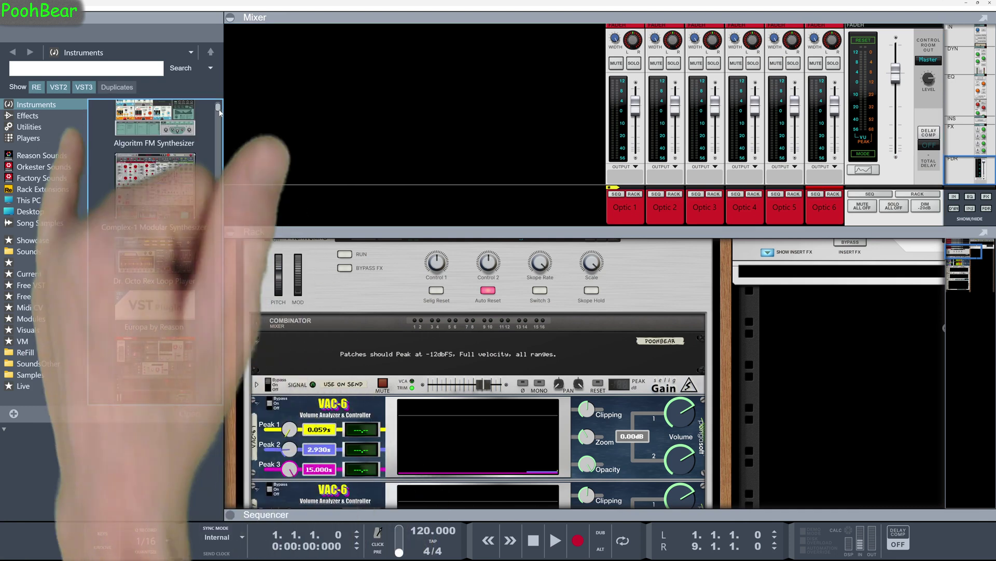
pyautogui.scroll(-3, 171, 167)
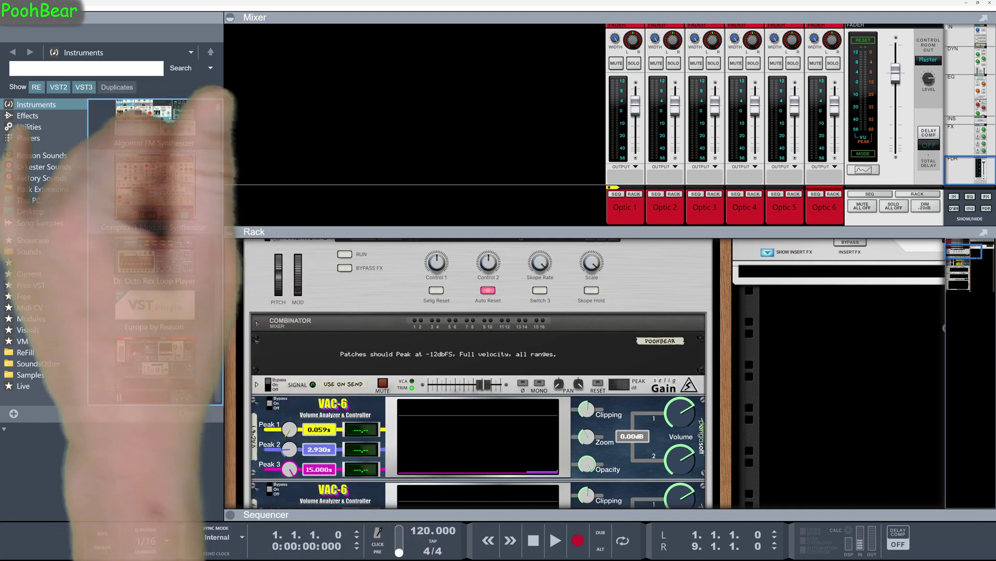
pyautogui.scroll(-10, 171, 168)
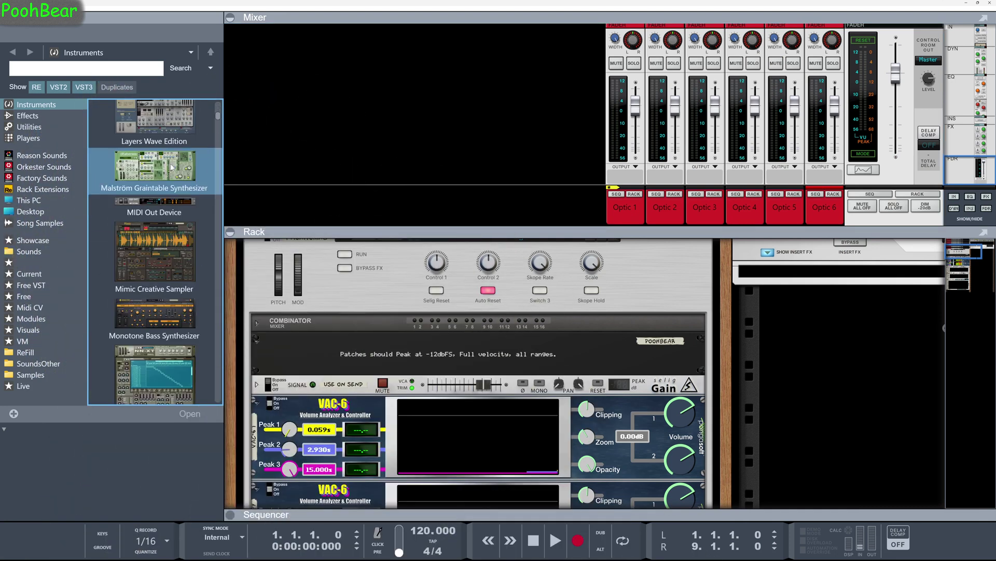
pyautogui.scroll(-5, 177, 177)
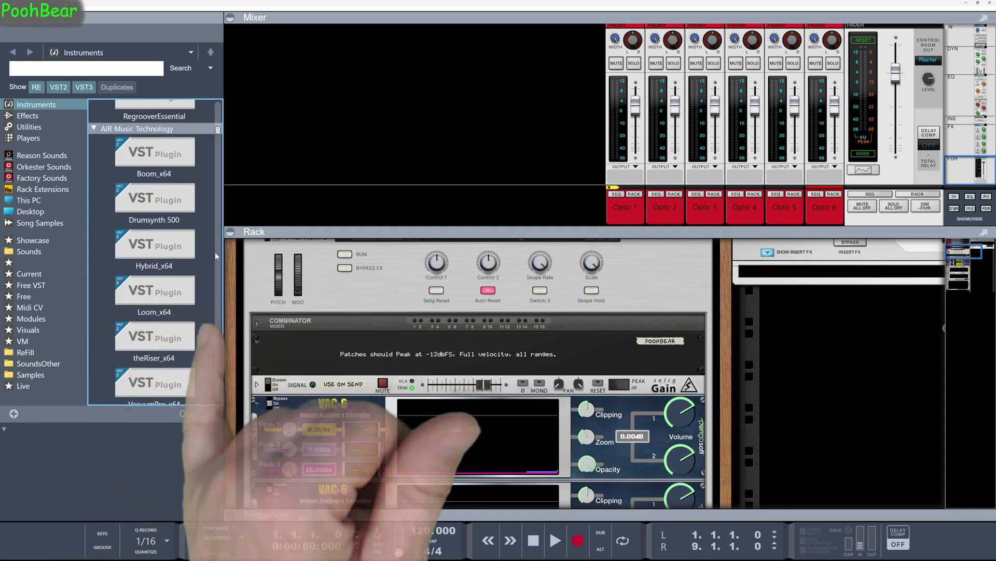
pyautogui.scroll(-3, 215, 252)
pyautogui.scroll(-10, 215, 251)
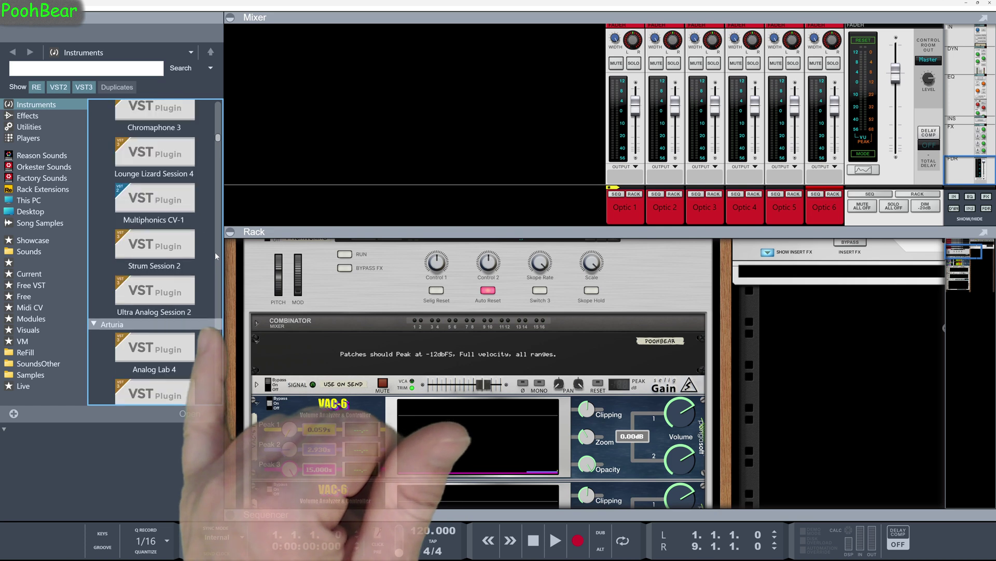
pyautogui.scroll(-5, 215, 251)
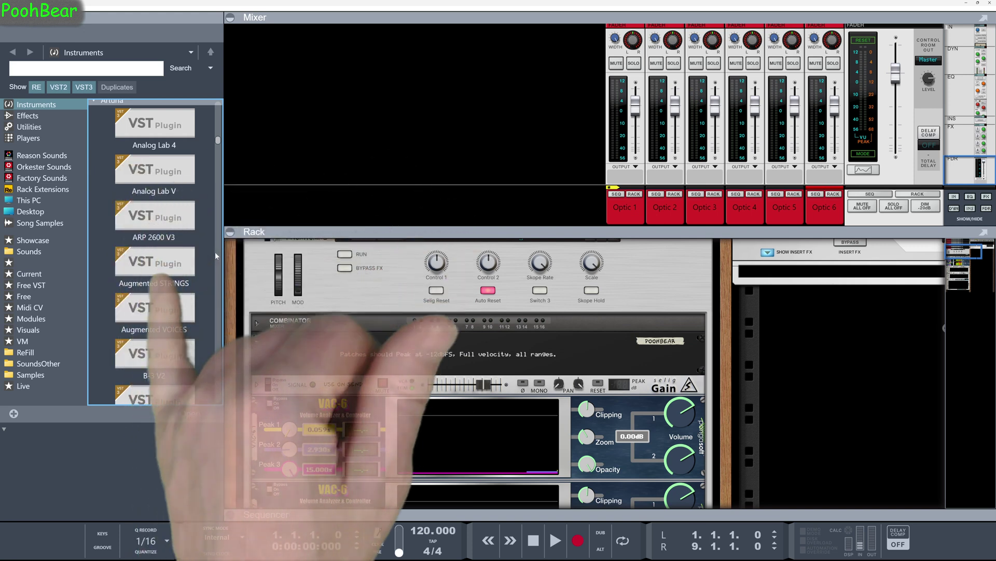
pyautogui.click(215, 251)
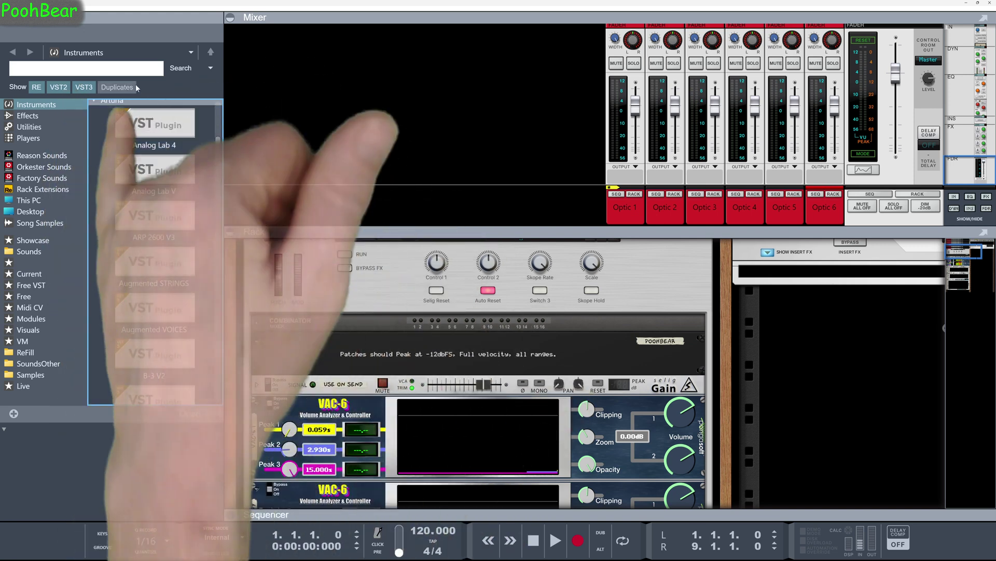
# Step: Turn on Duplicates, then select Ultra Analog Session 2 and the VST3 Analog Lab 4
pyautogui.click(117, 87)
pyautogui.click(156, 207)
pyautogui.click(166, 236)
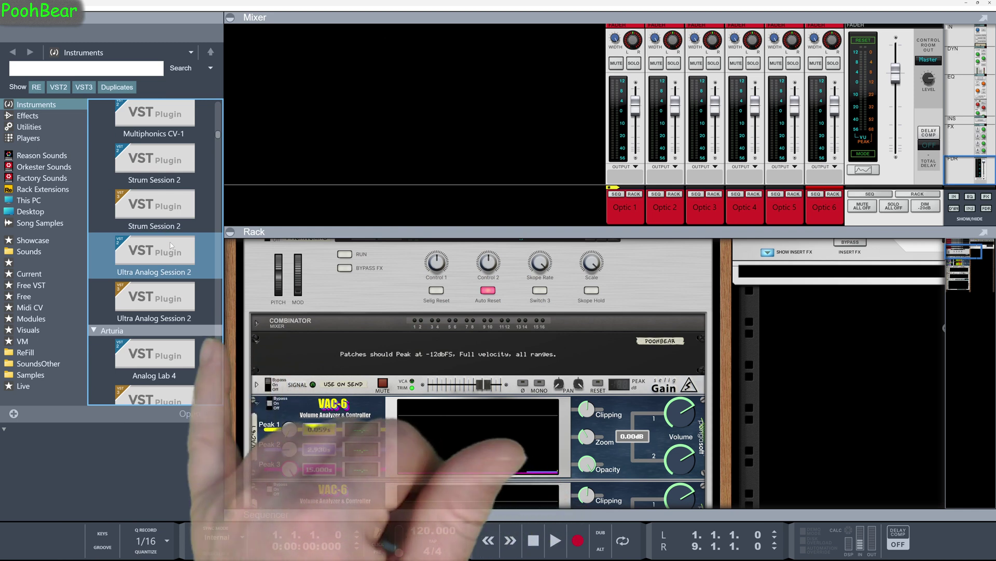
pyautogui.scroll(-3, 171, 246)
pyautogui.click(171, 244)
# Step: Select the VST2 and VST3 Analog Lab V entries, then ARP 2600 V3 with its custom thumbnail
pyautogui.scroll(-1, 171, 246)
pyautogui.click(172, 245)
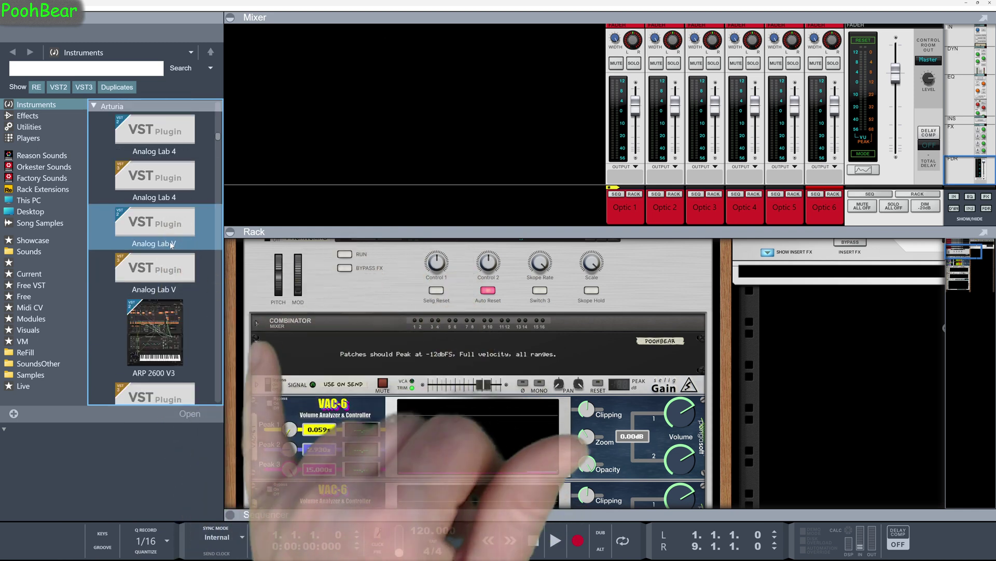
pyautogui.scroll(-1, 171, 245)
pyautogui.click(172, 245)
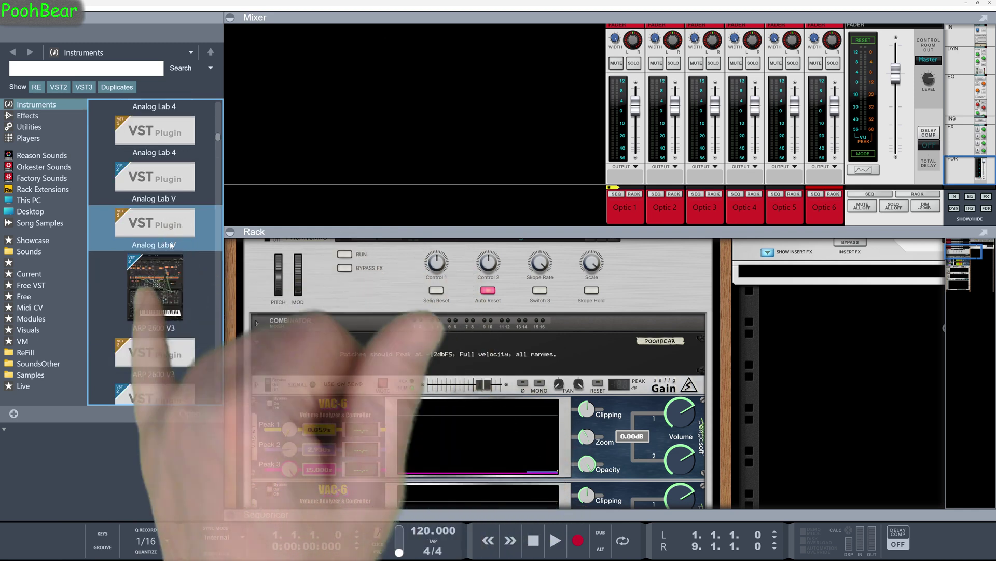
pyautogui.scroll(-1, 172, 245)
pyautogui.click(171, 246)
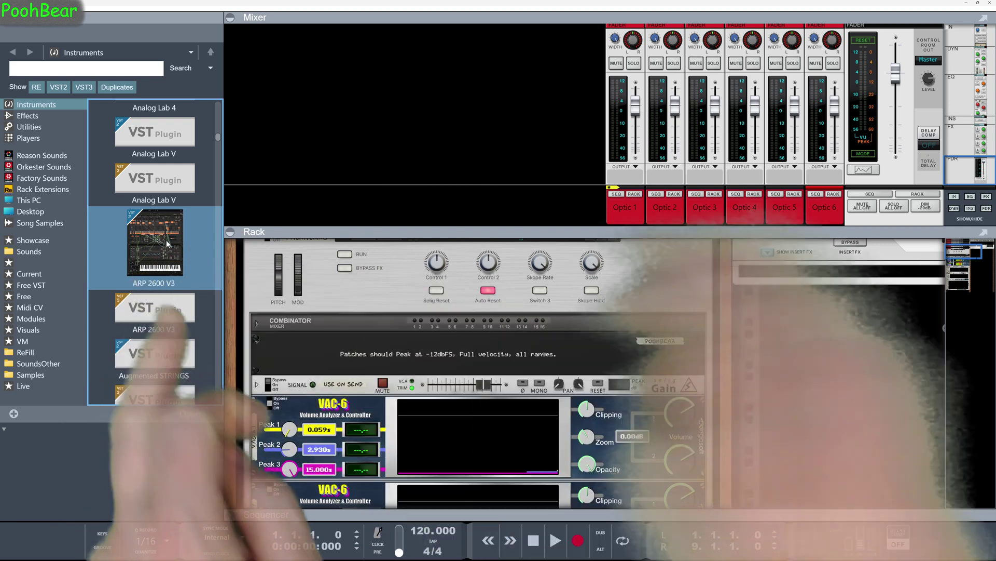
# Step: Scroll past the paired Modular V3, Pigments and Stage-73 V entries down to Audible Genius and Audio Vitamins
pyautogui.scroll(-8, 180, 240)
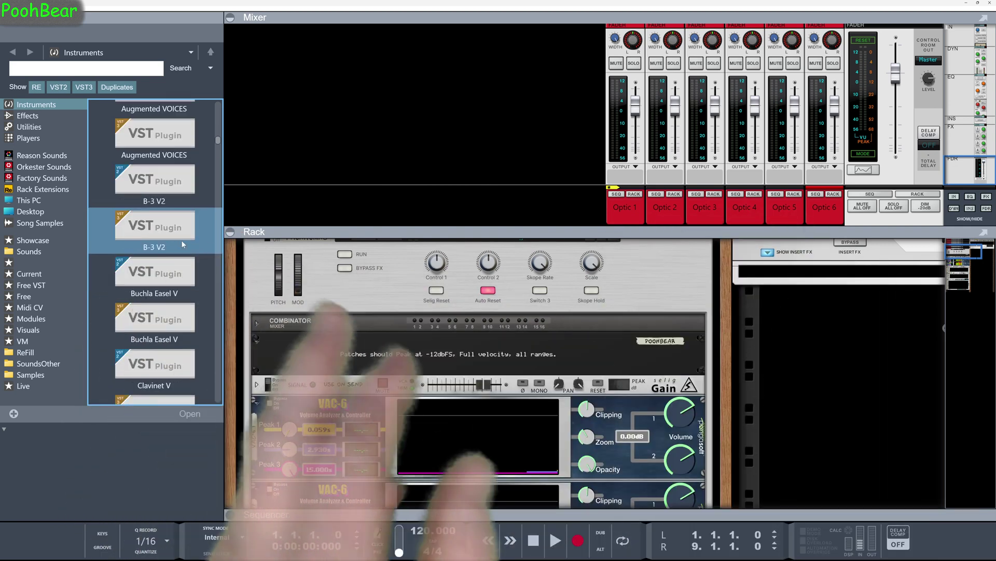
pyautogui.scroll(-6, 183, 244)
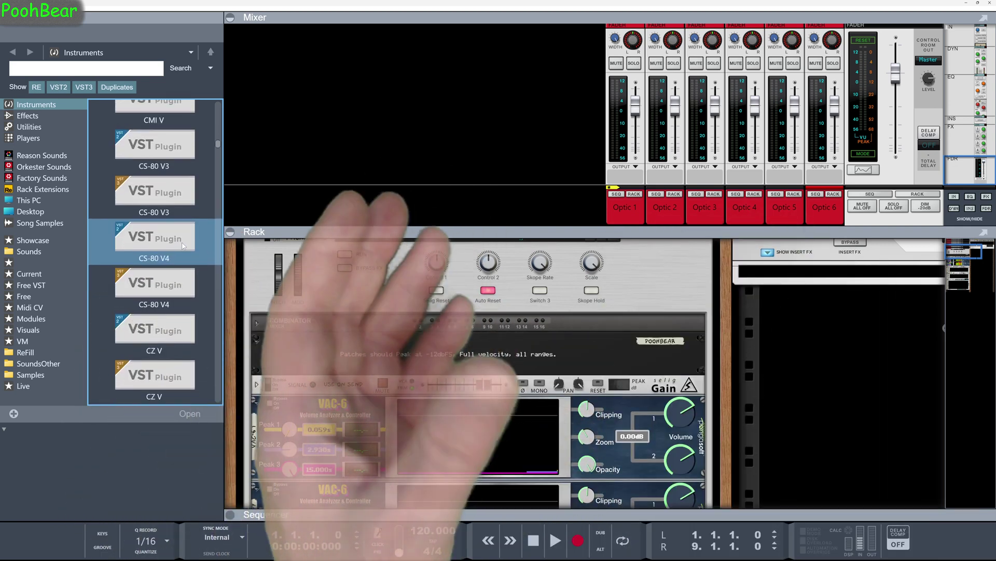
pyautogui.scroll(-6, 183, 245)
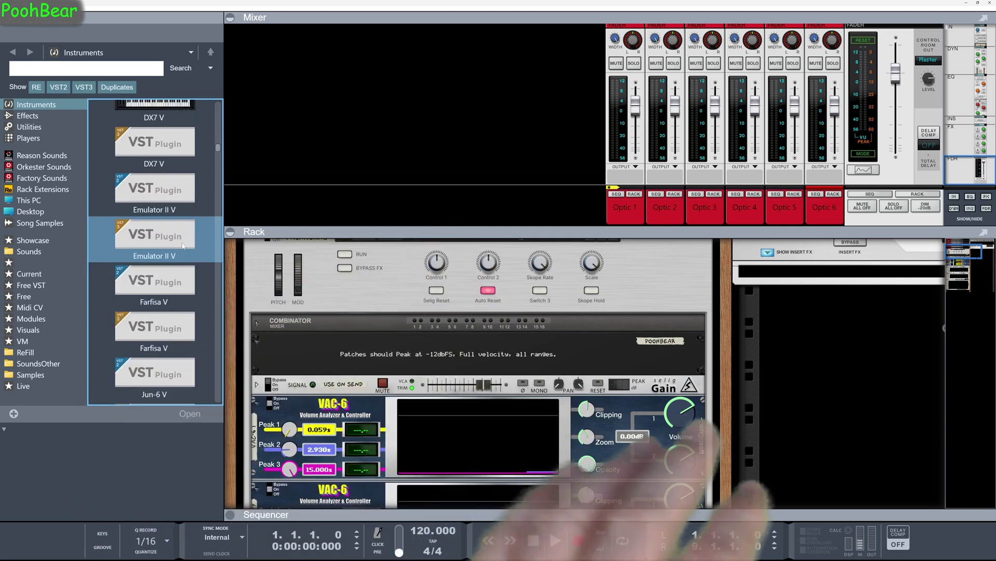
pyautogui.scroll(-3, 183, 245)
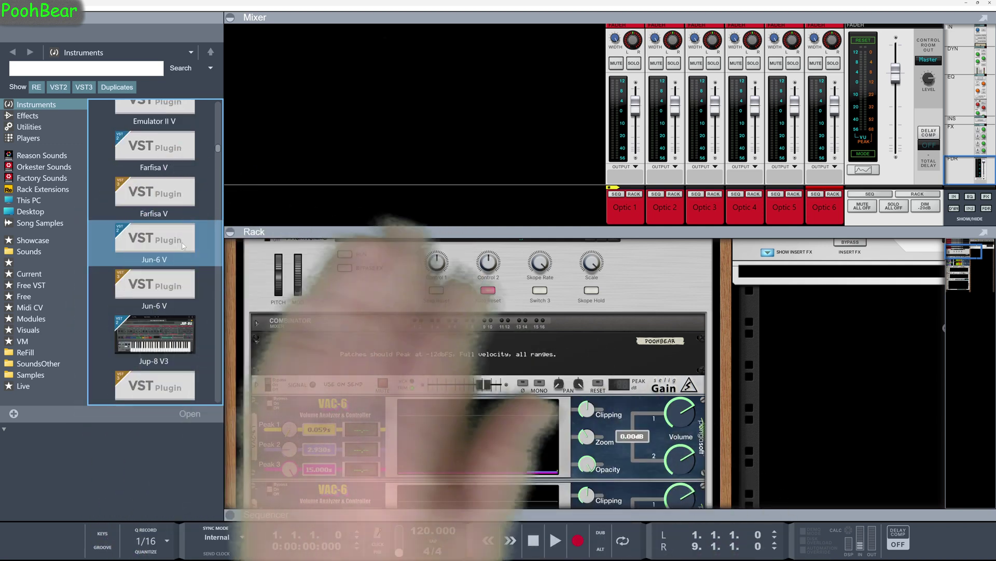
pyautogui.scroll(-3, 183, 245)
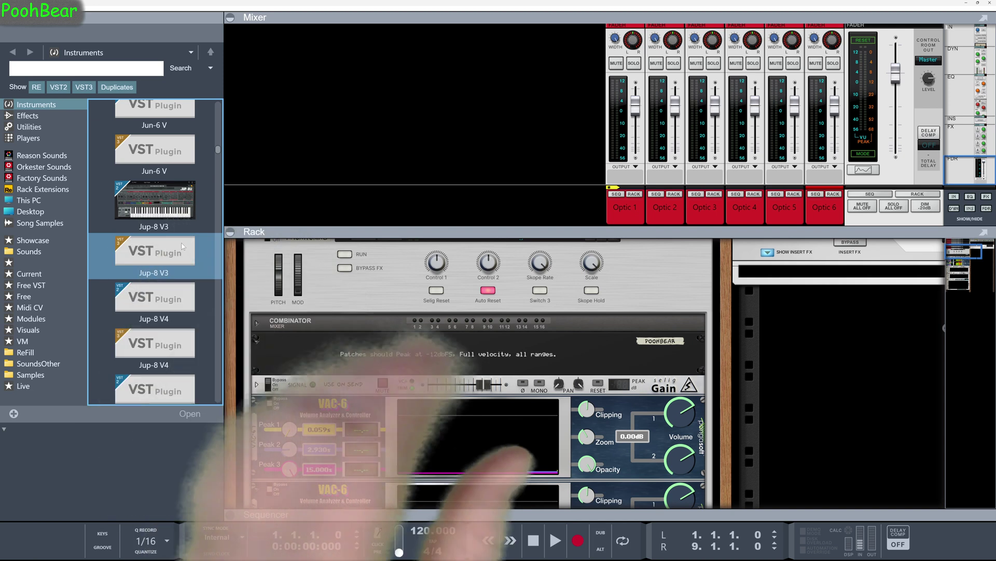
pyautogui.scroll(-2, 183, 246)
pyautogui.scroll(-3, 182, 246)
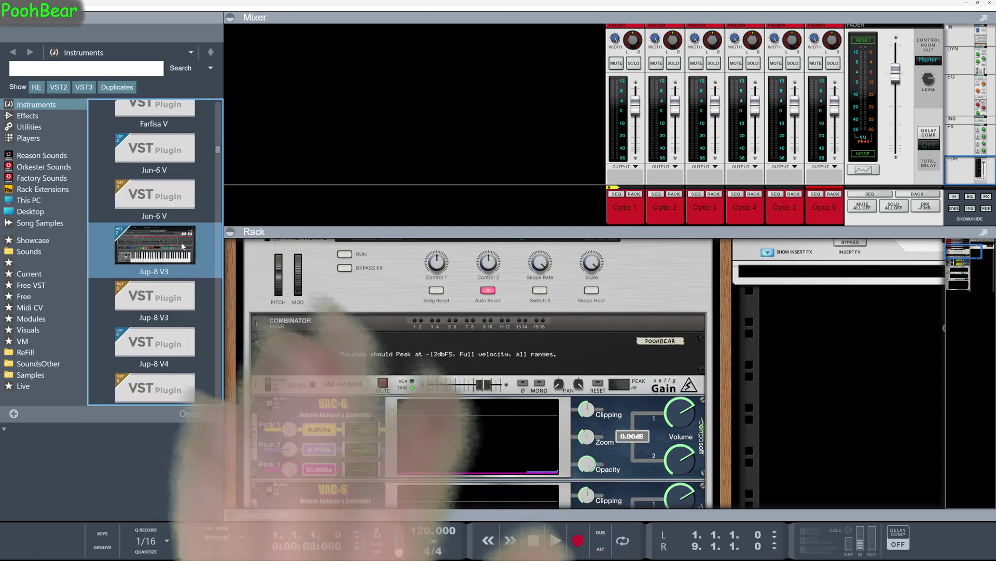
pyautogui.scroll(-5, 182, 246)
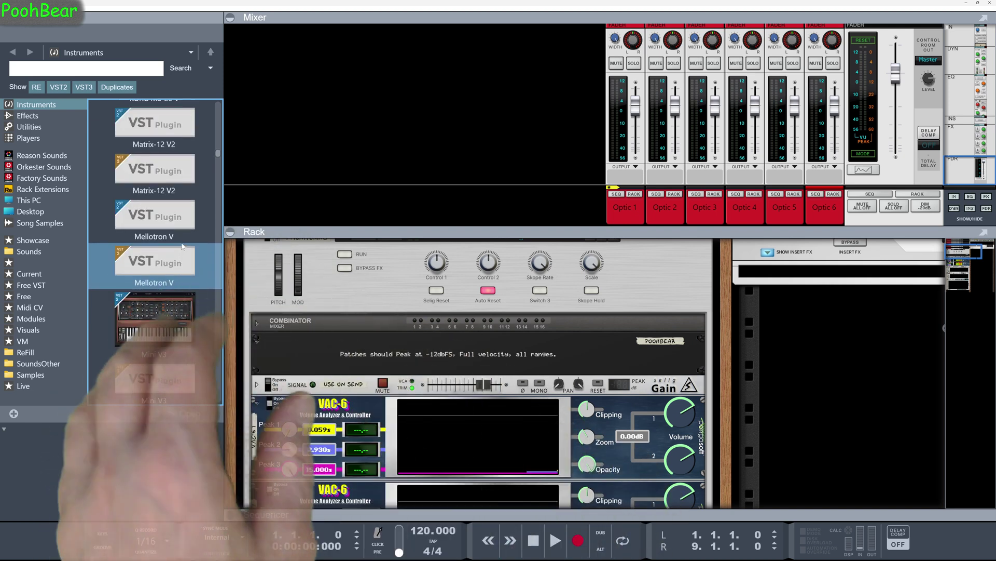
pyautogui.scroll(-2, 181, 247)
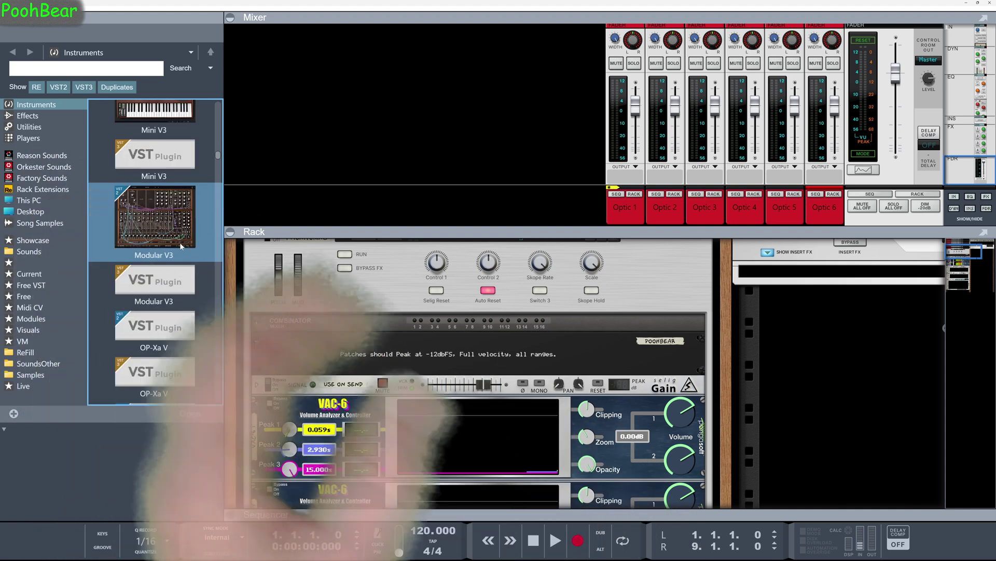
pyautogui.scroll(-4, 182, 247)
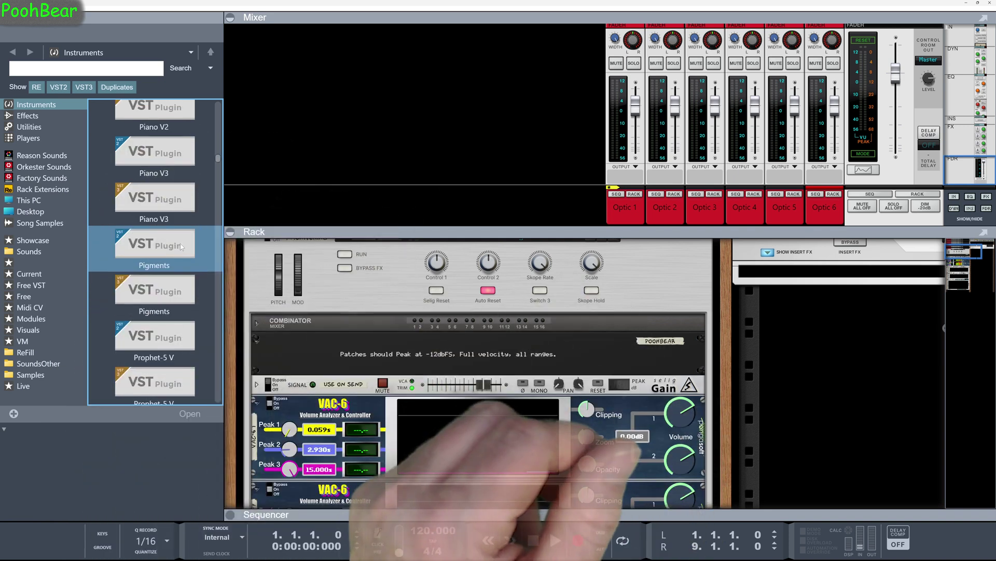
pyautogui.scroll(-10, 180, 244)
pyautogui.scroll(-10, 180, 243)
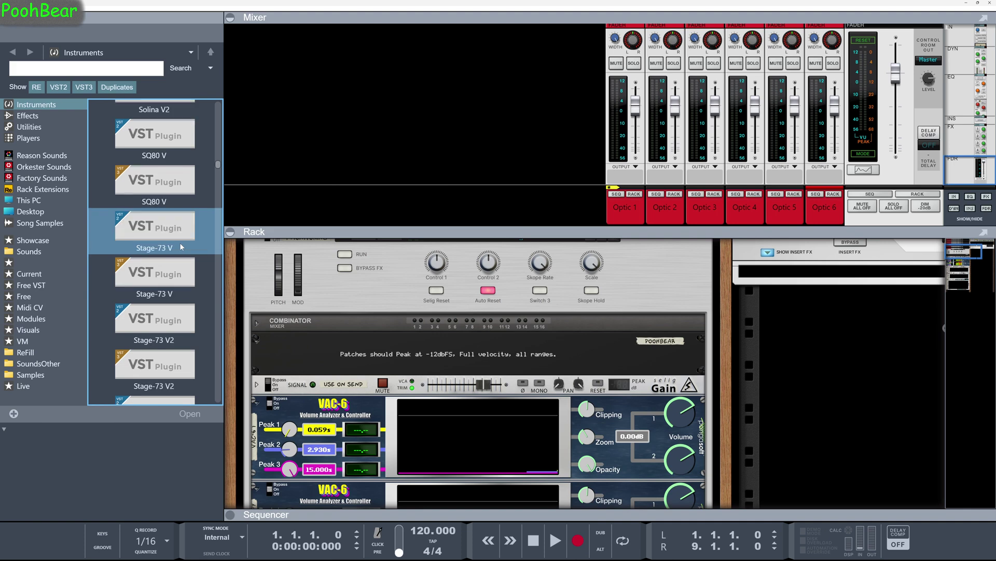